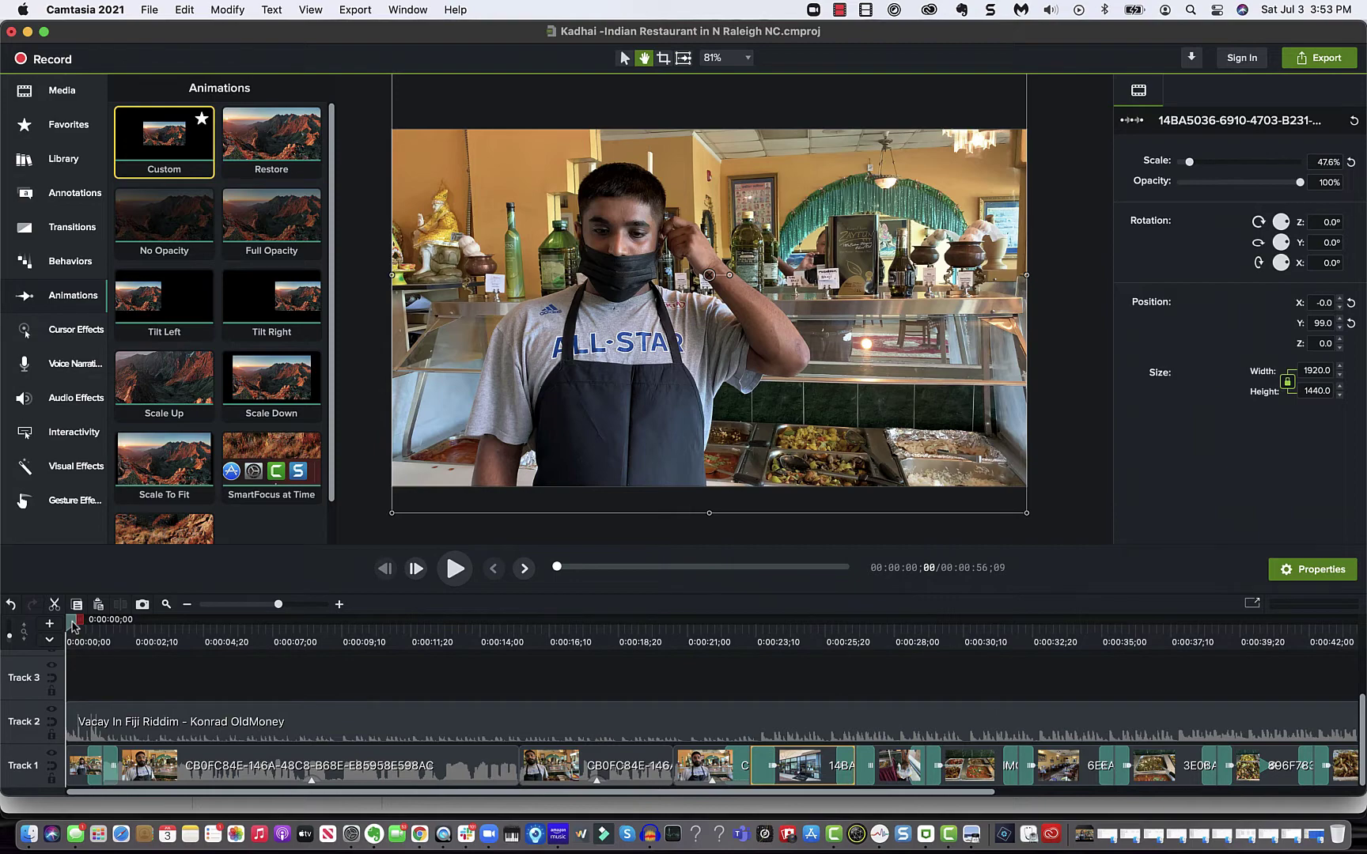
Play the promo from the start and pause at about 0:00:03;12 to check the mask-removal intro
click(457, 570)
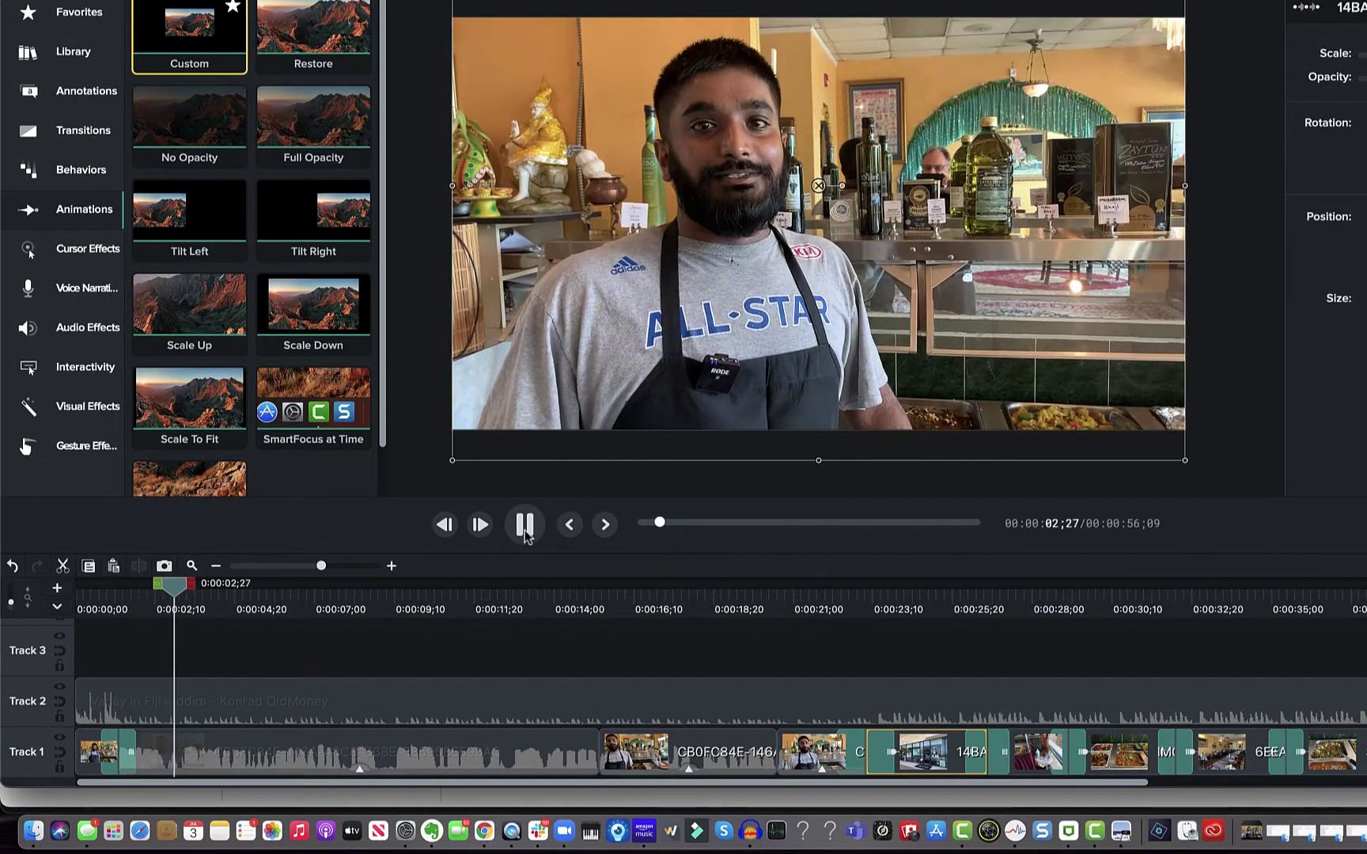
click(524, 526)
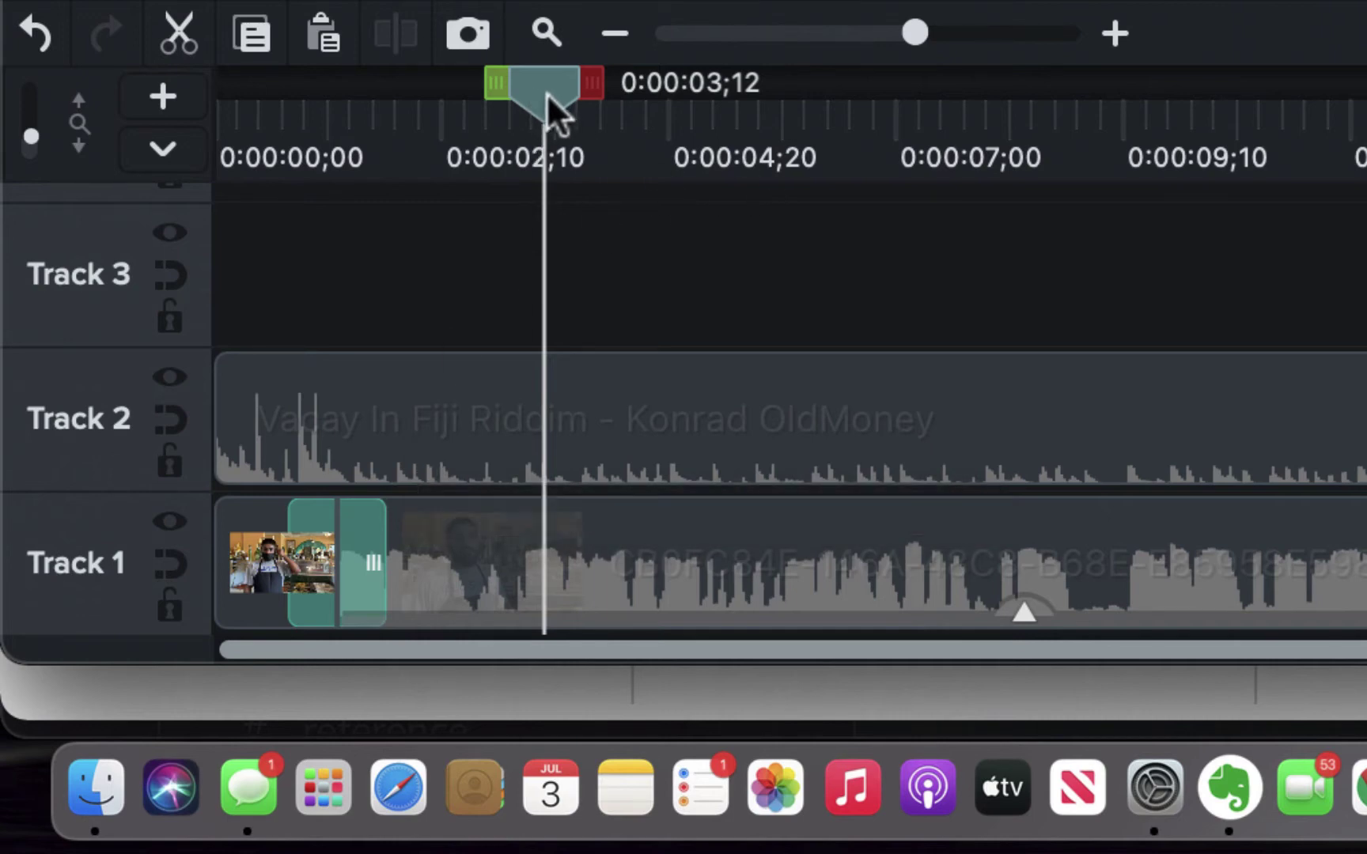
drag(538, 110, 228, 132)
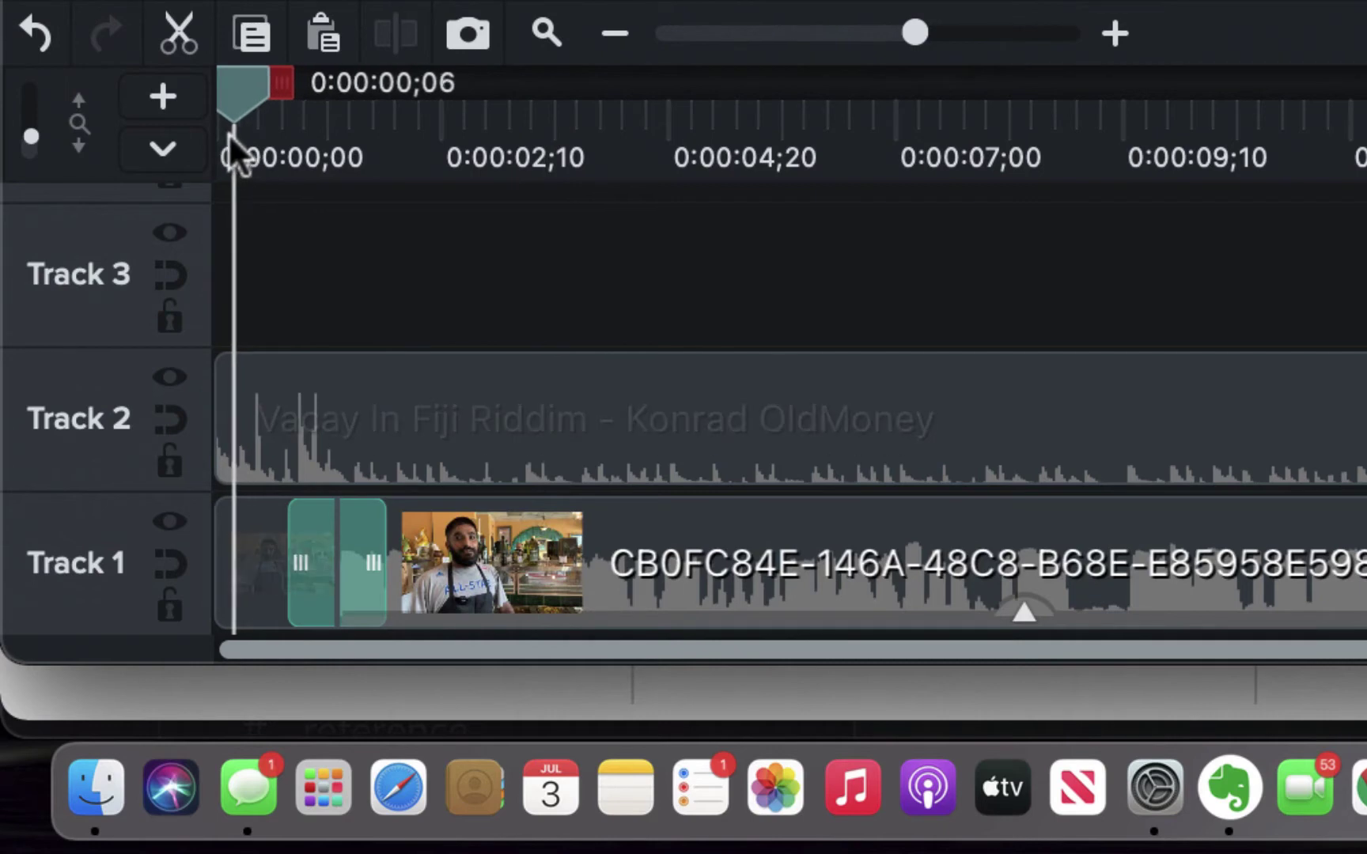
click(464, 422)
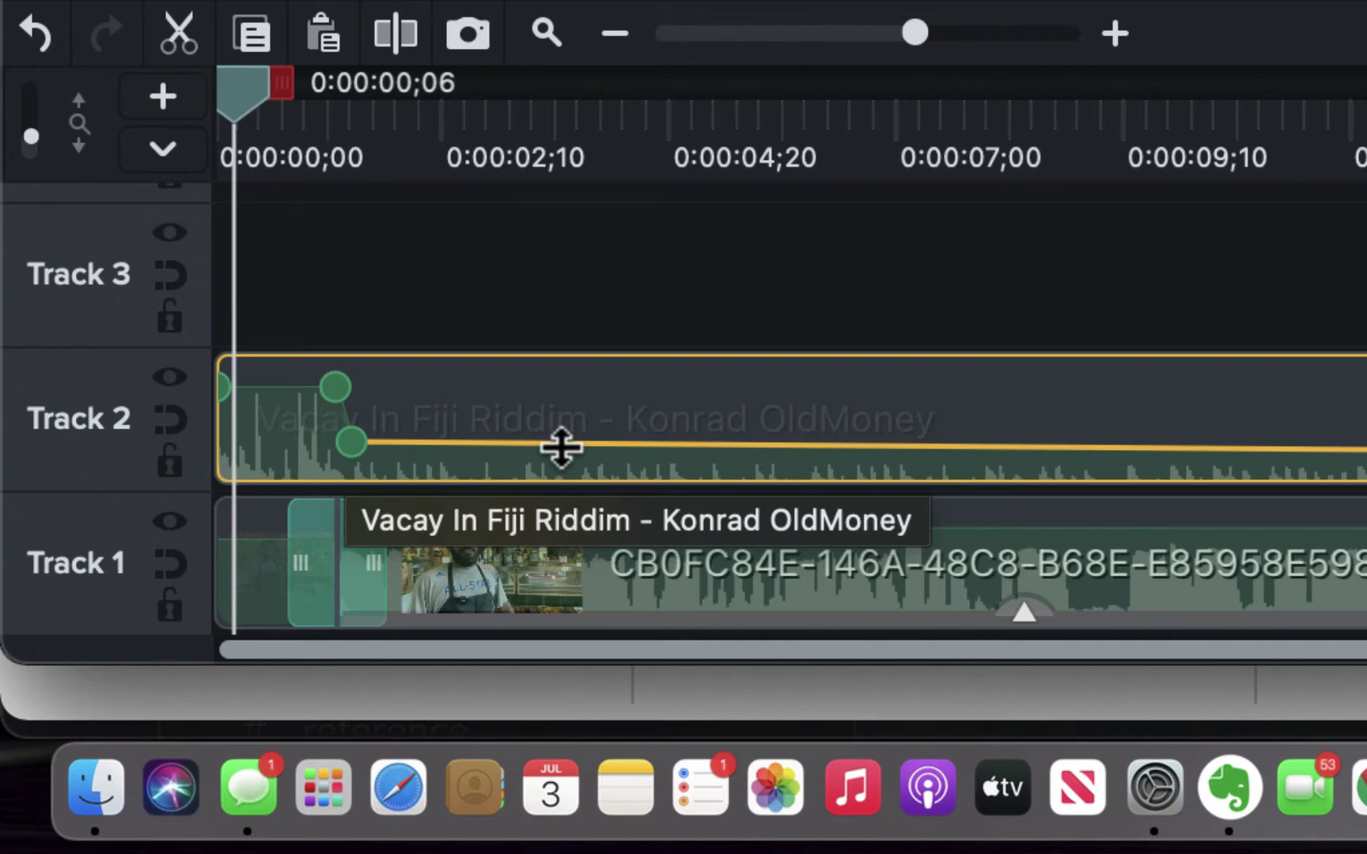
key(Delete)
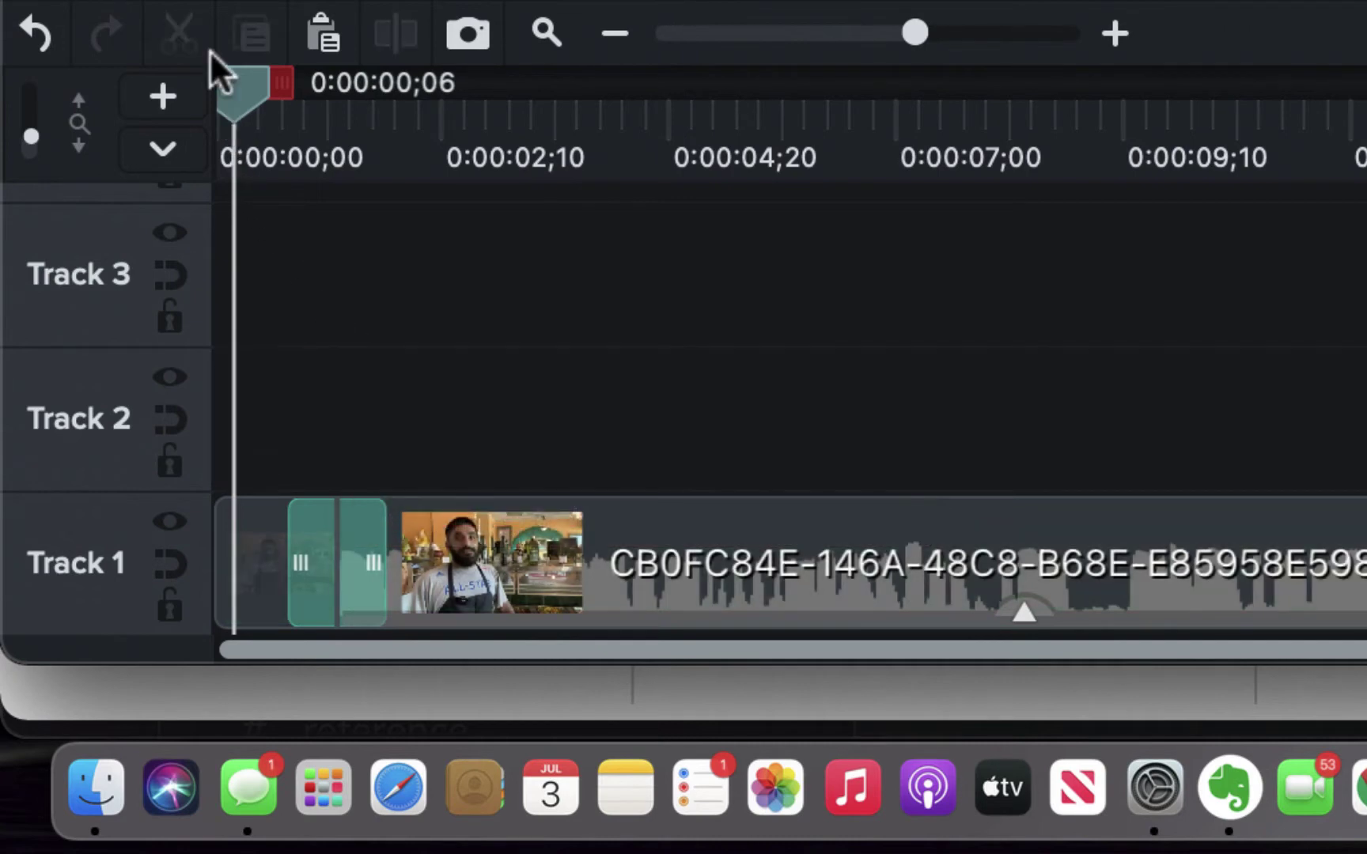
click(236, 92)
key(super+z)
drag(239, 121, 381, 150)
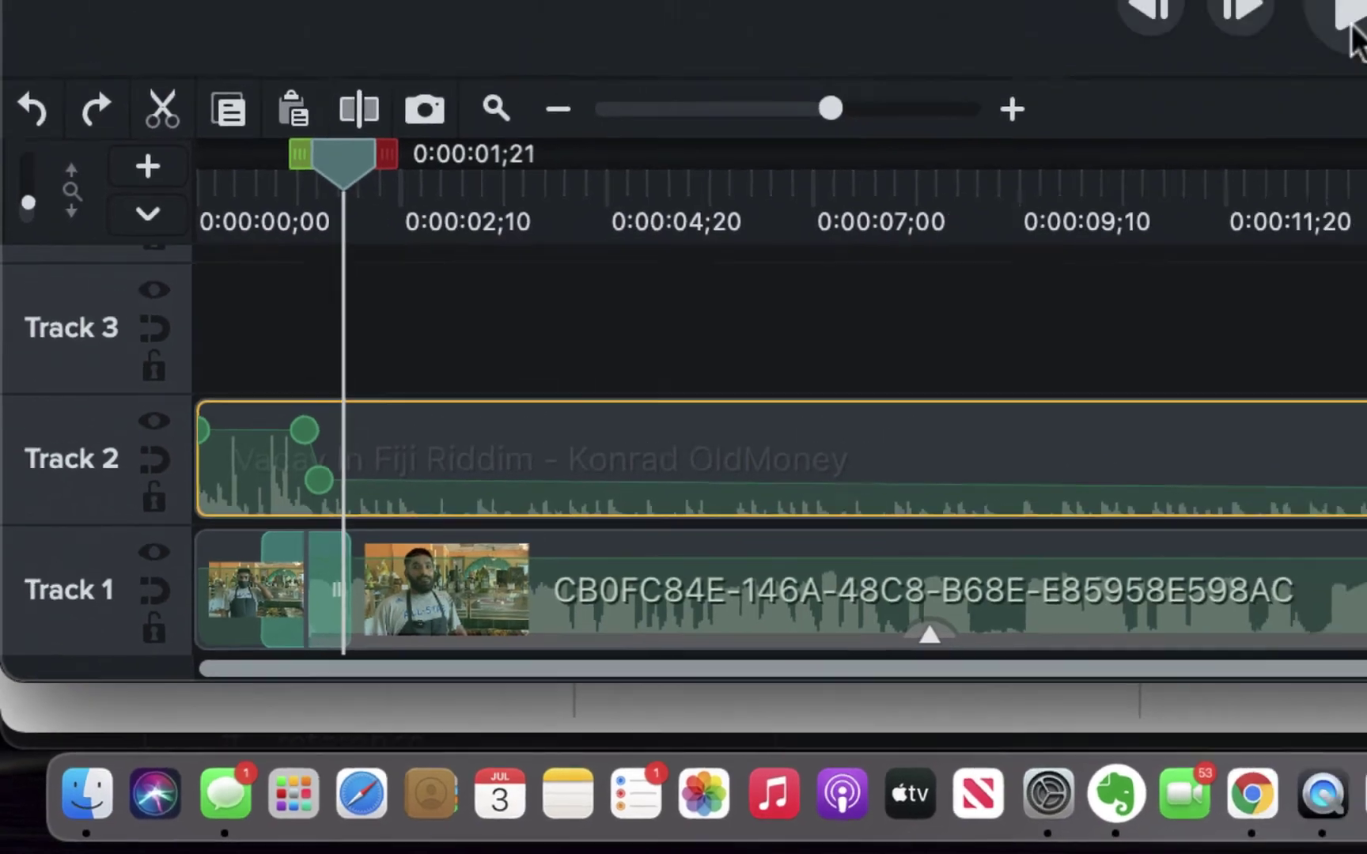
Play the promo, pause near 0:00:14, then scrub the playhead forward to about 0:00:19;28
click(631, 459)
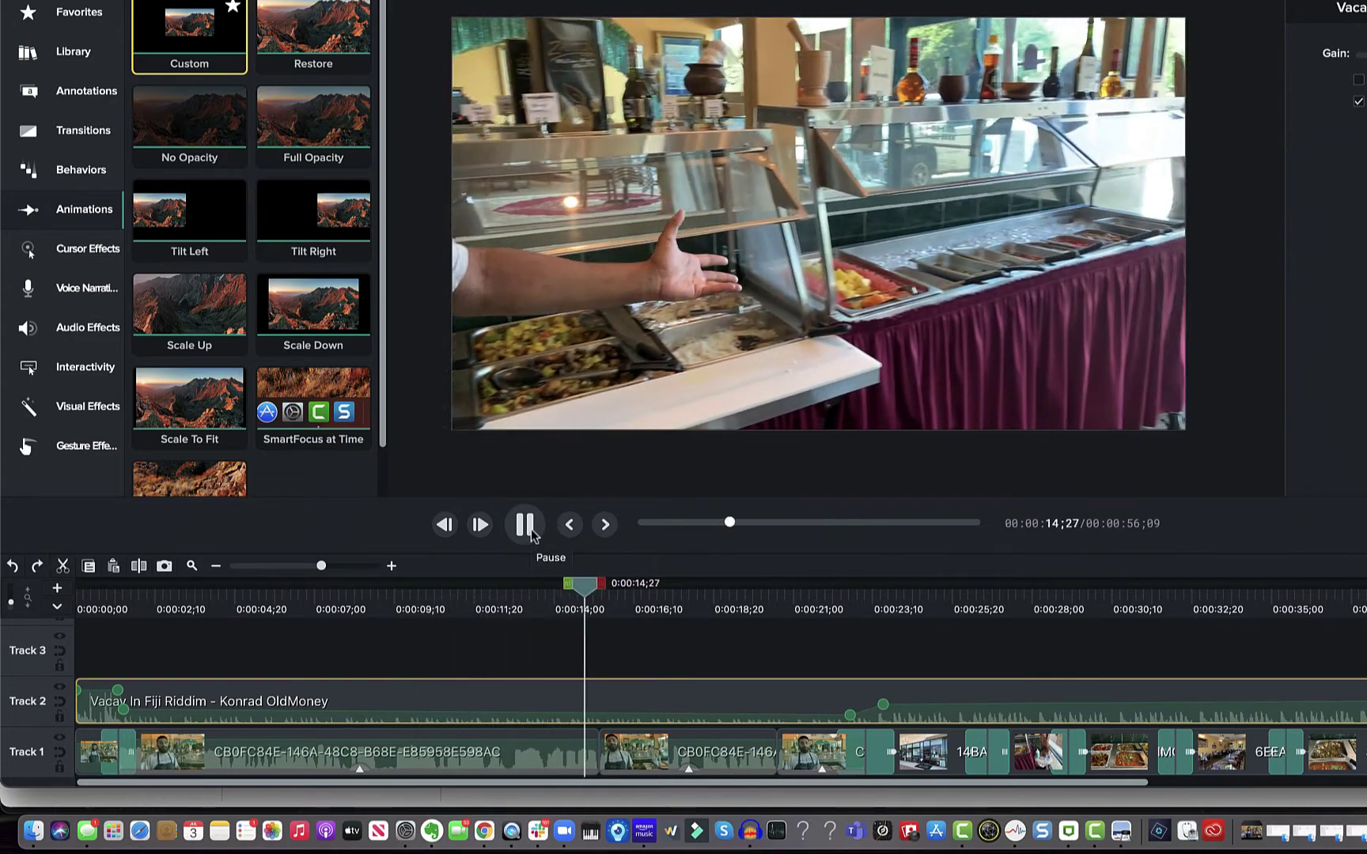
click(575, 605)
drag(575, 605, 625, 620)
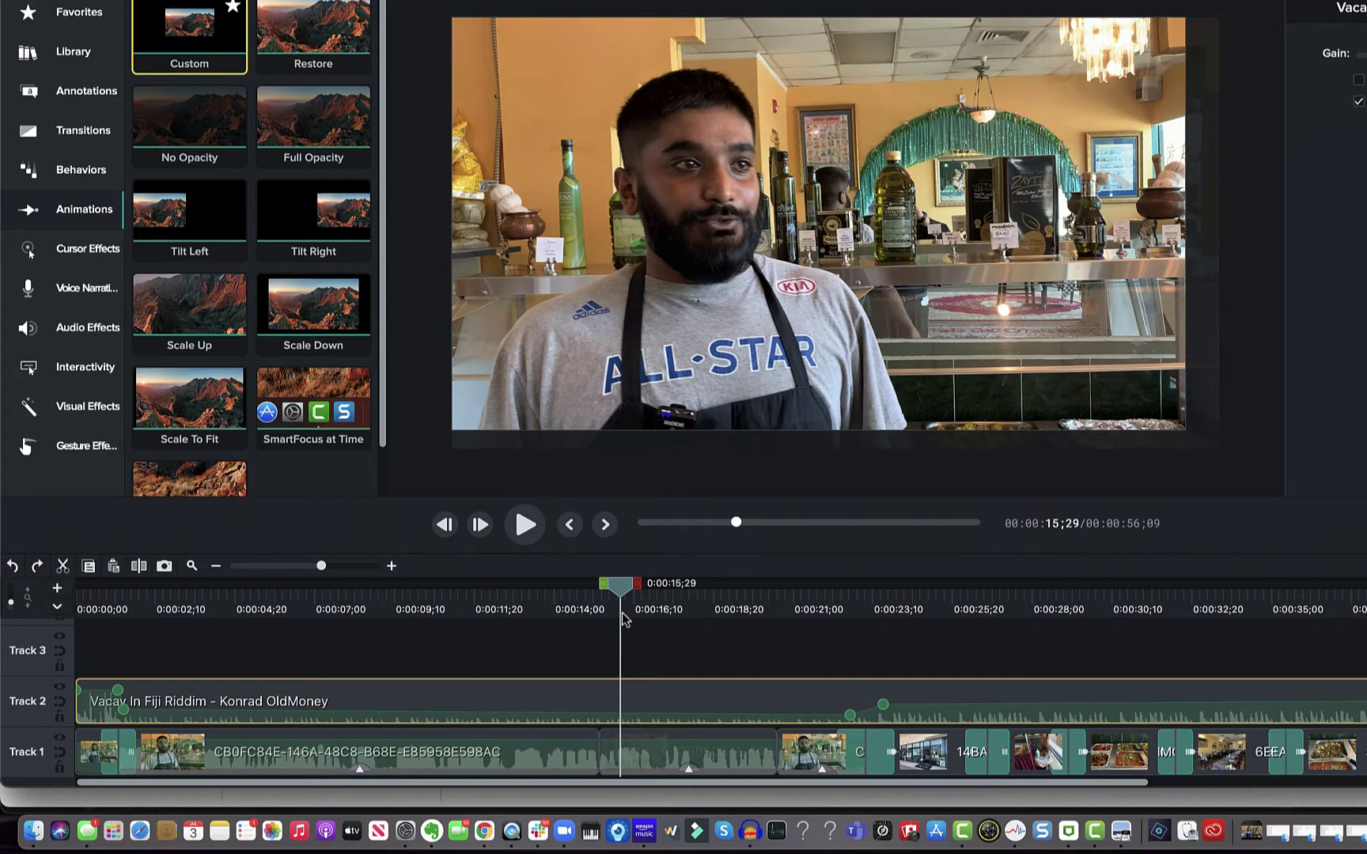
drag(622, 612, 758, 601)
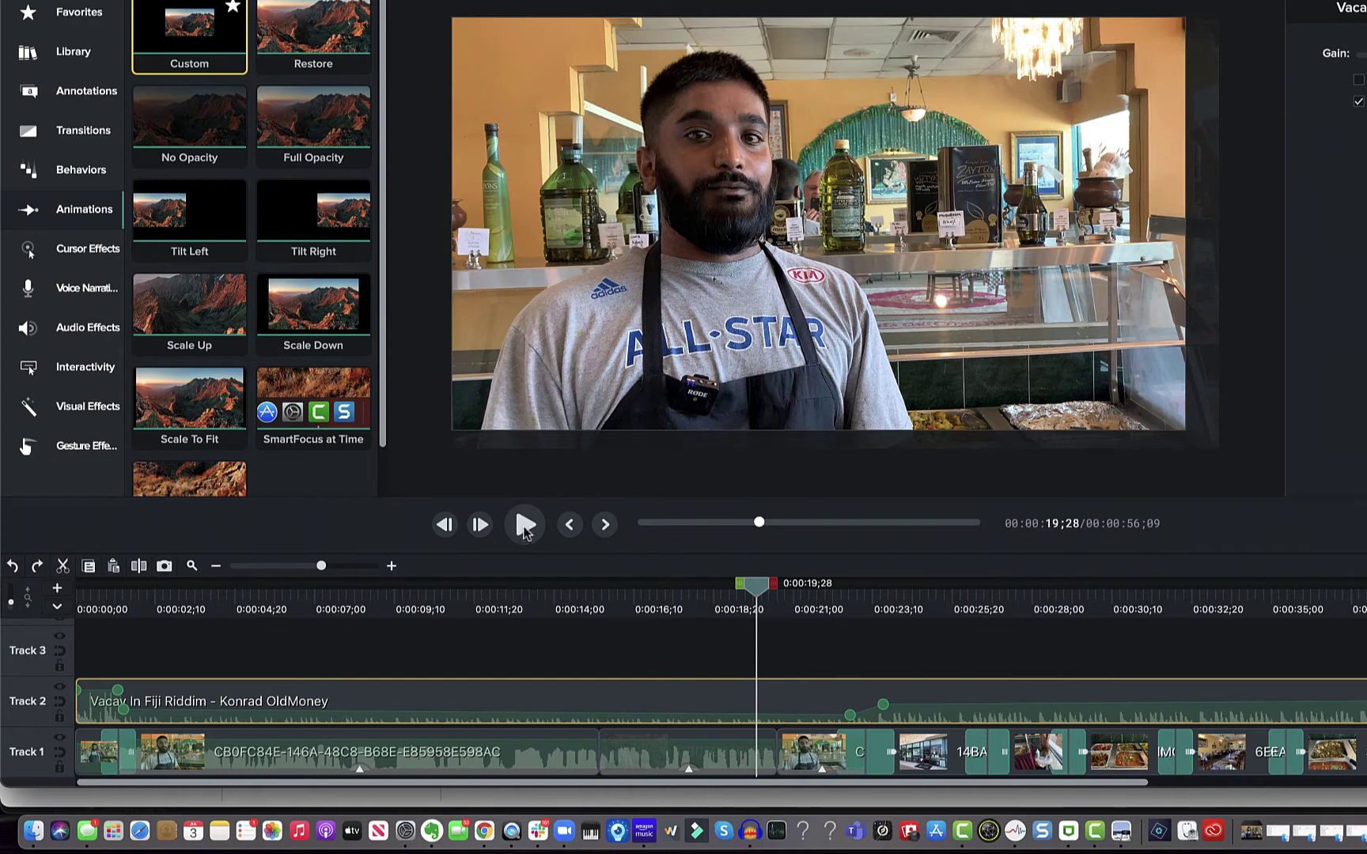
Resume playback from about 20 seconds and let the promo run to its end at 0:00:56;09
click(524, 526)
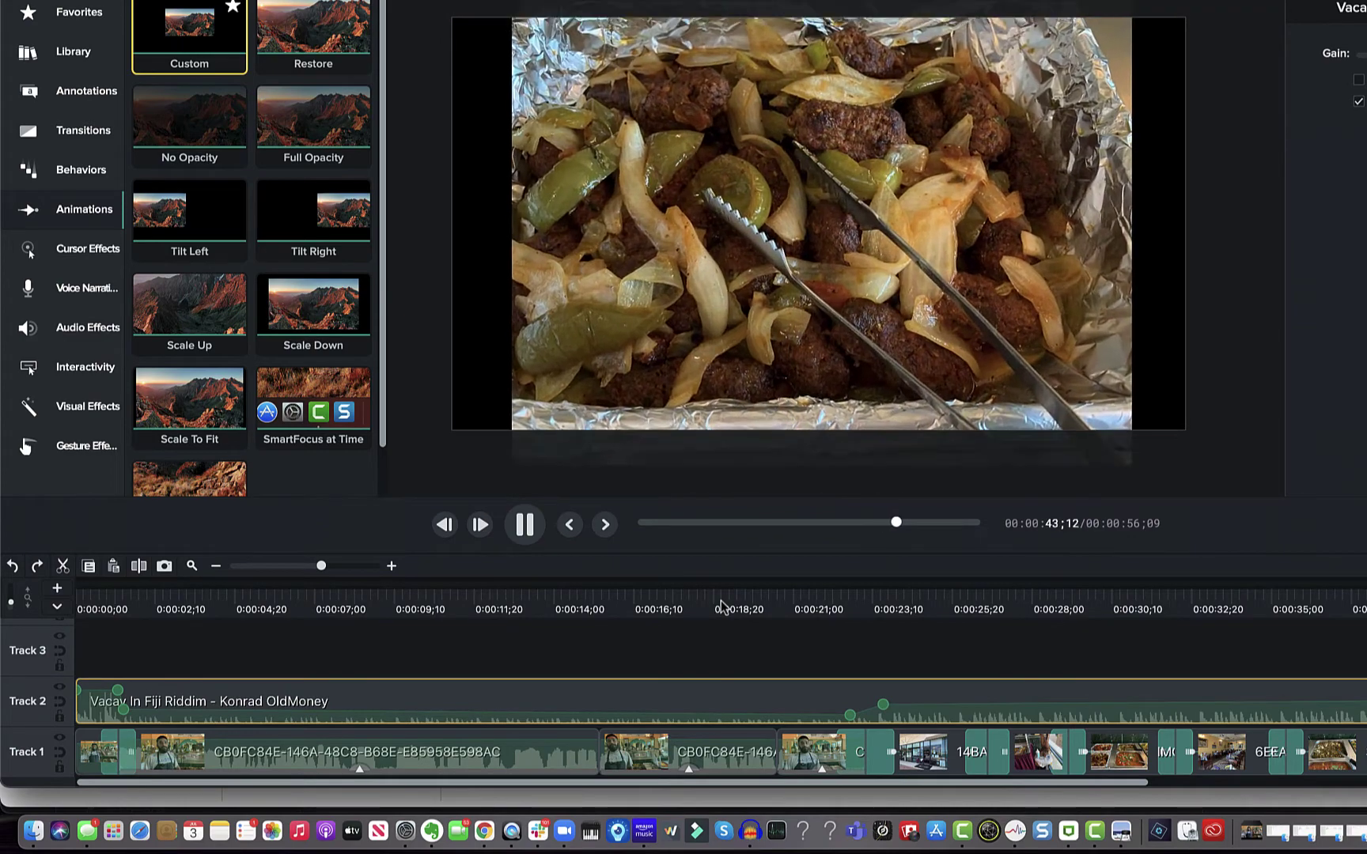
scroll(722, 606, right, 10)
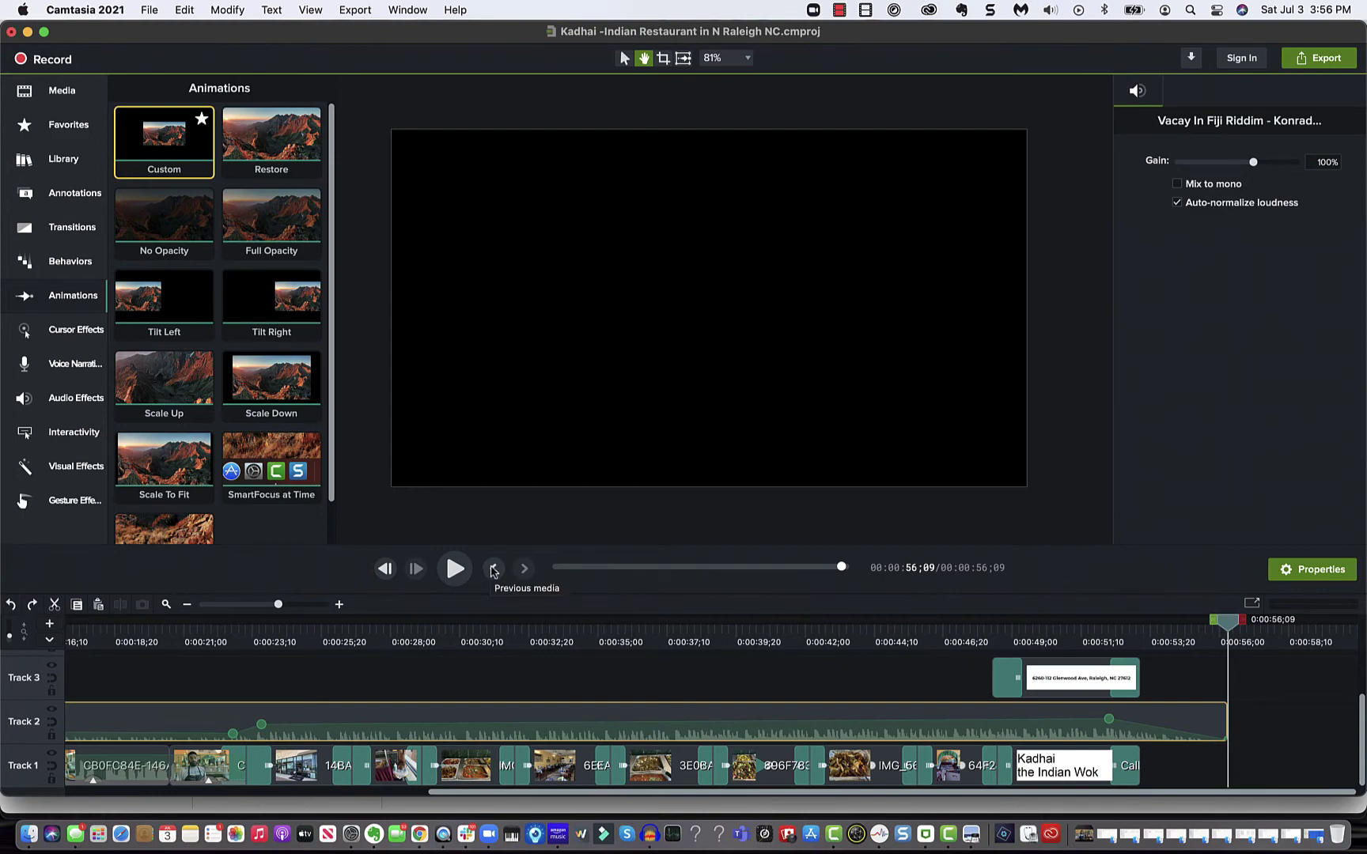
Move the playhead back to the doormat shot near 0:00:24 and raise the Track 2 music to about 76%
click(493, 568)
click(493, 568)
click(493, 569)
click(493, 569)
click(493, 568)
click(492, 569)
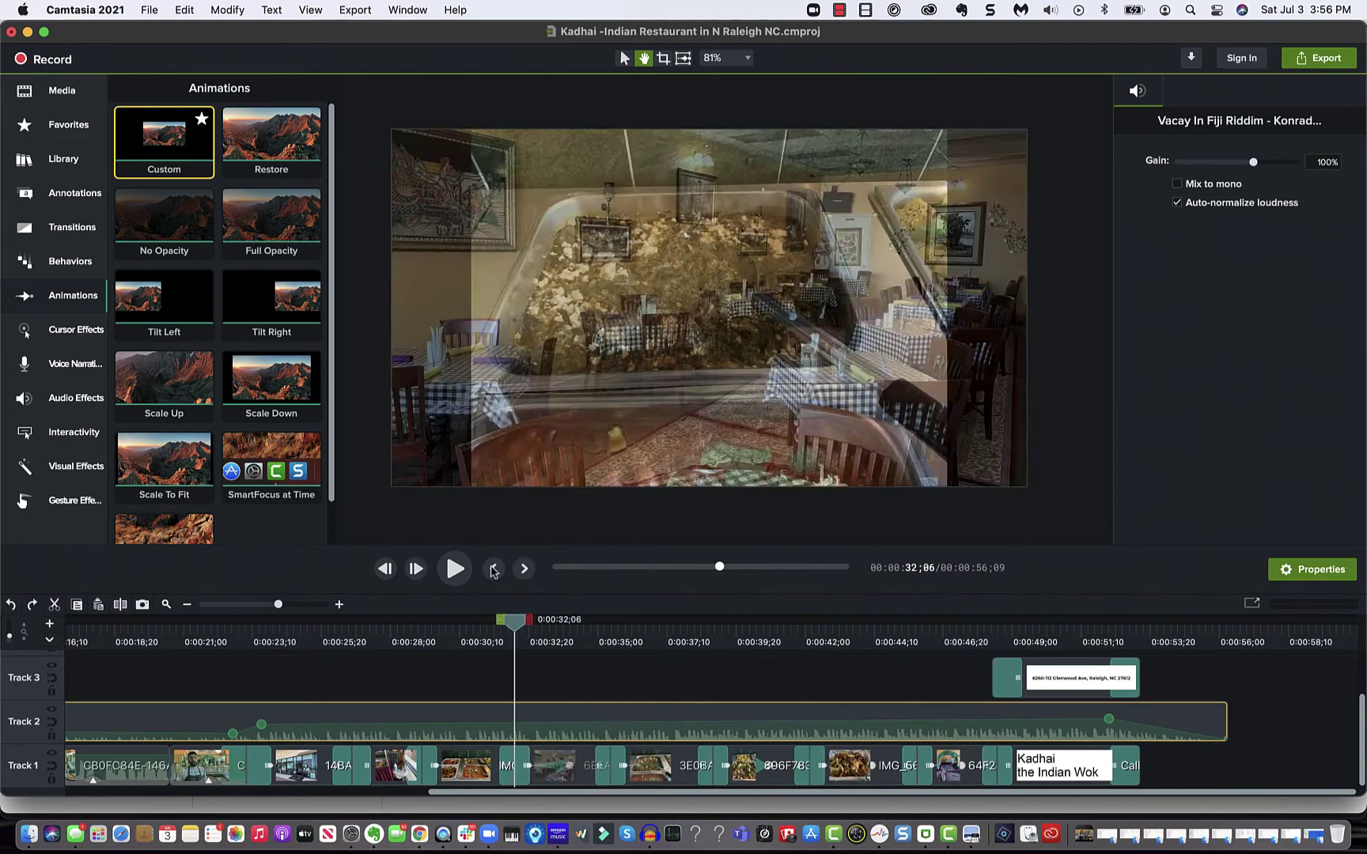
click(493, 569)
click(493, 569)
click(492, 569)
click(492, 569)
click(493, 568)
click(493, 569)
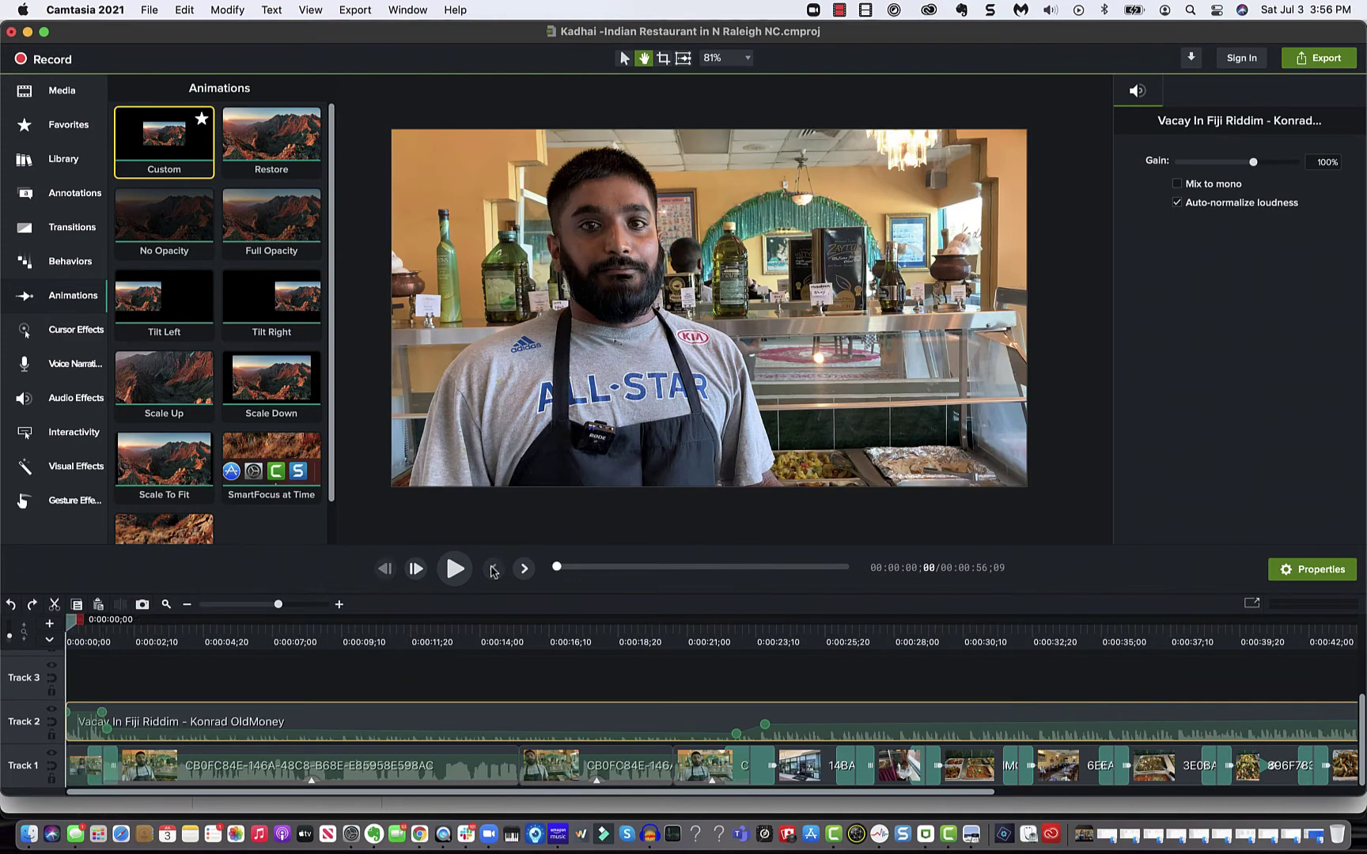
click(724, 642)
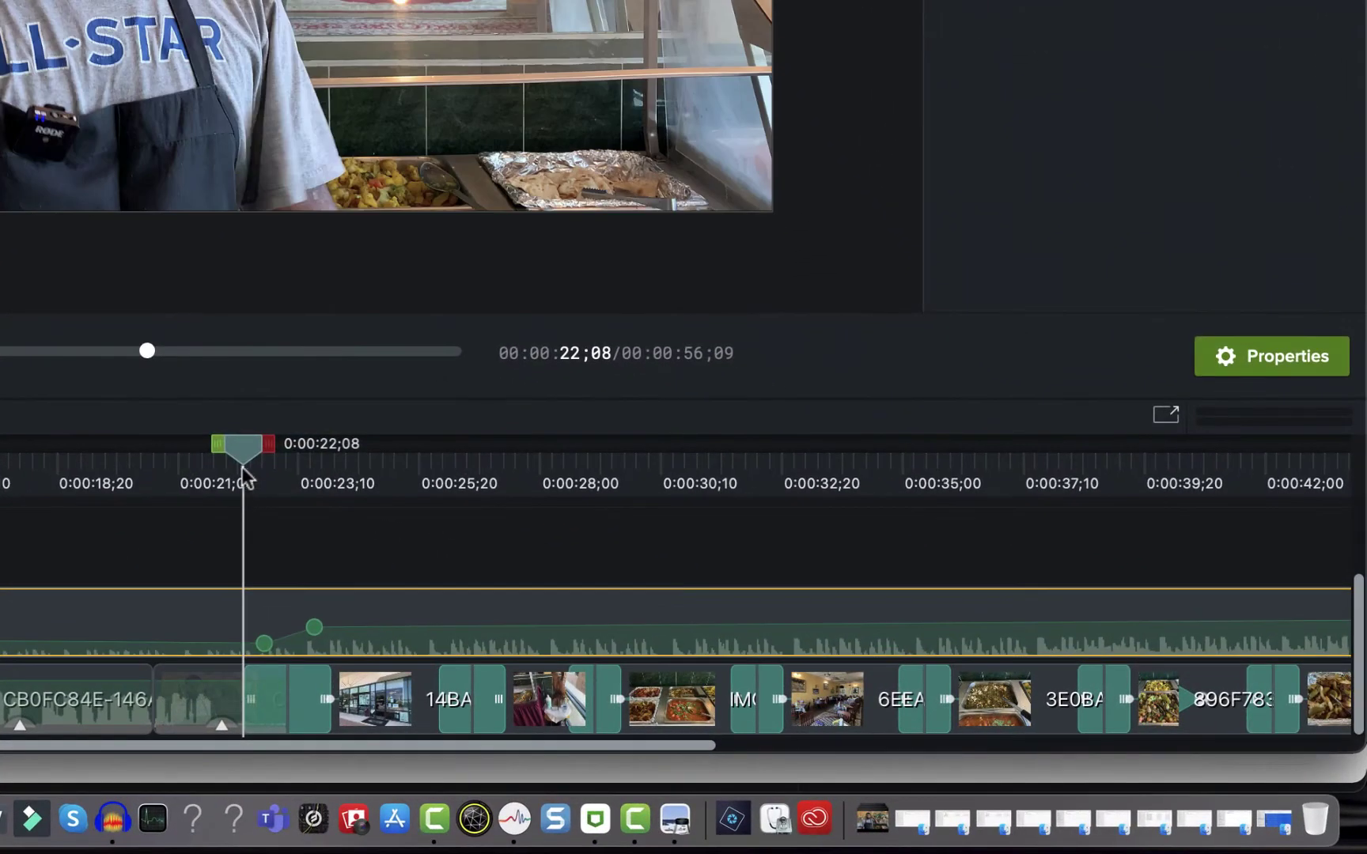
drag(243, 466, 381, 472)
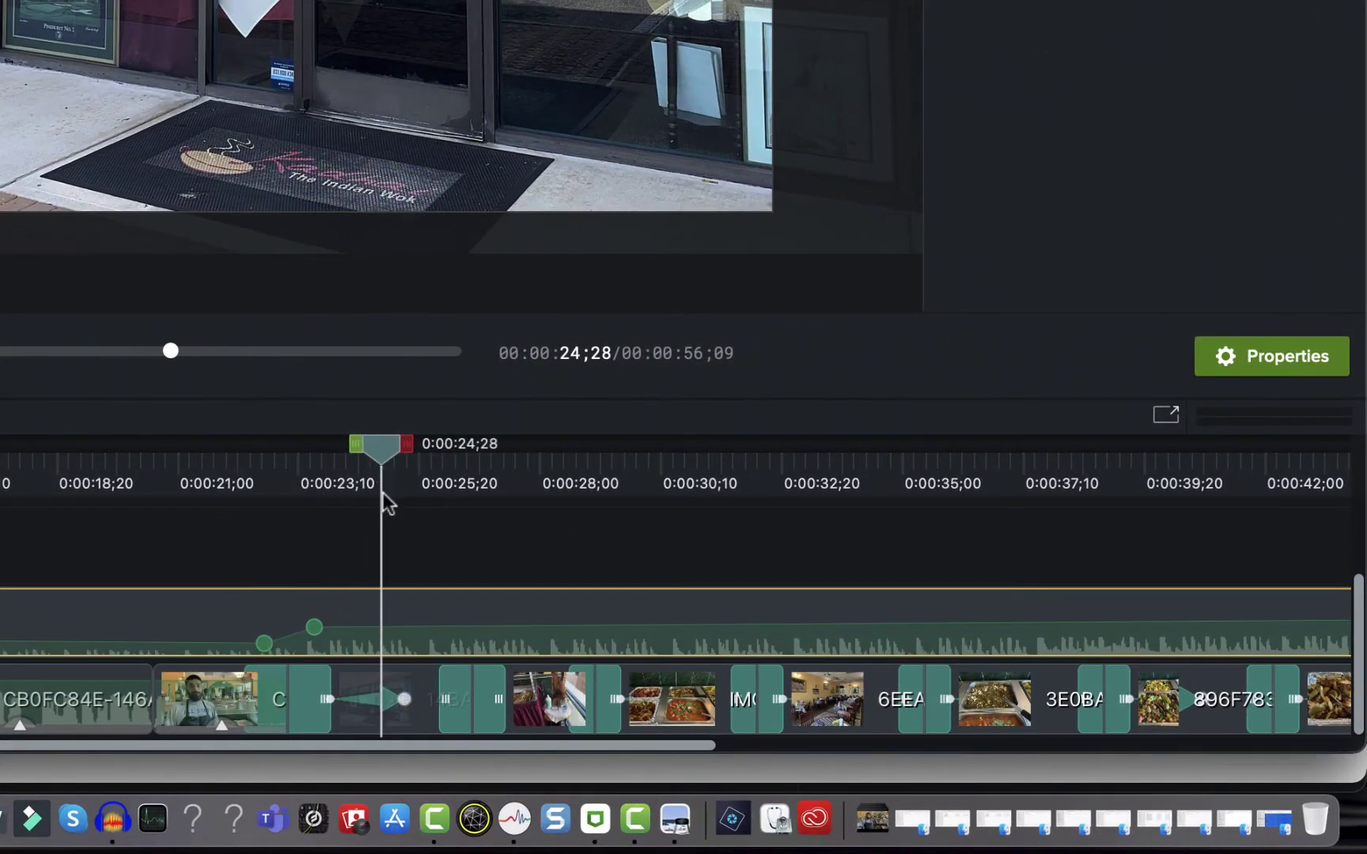
drag(456, 627, 457, 620)
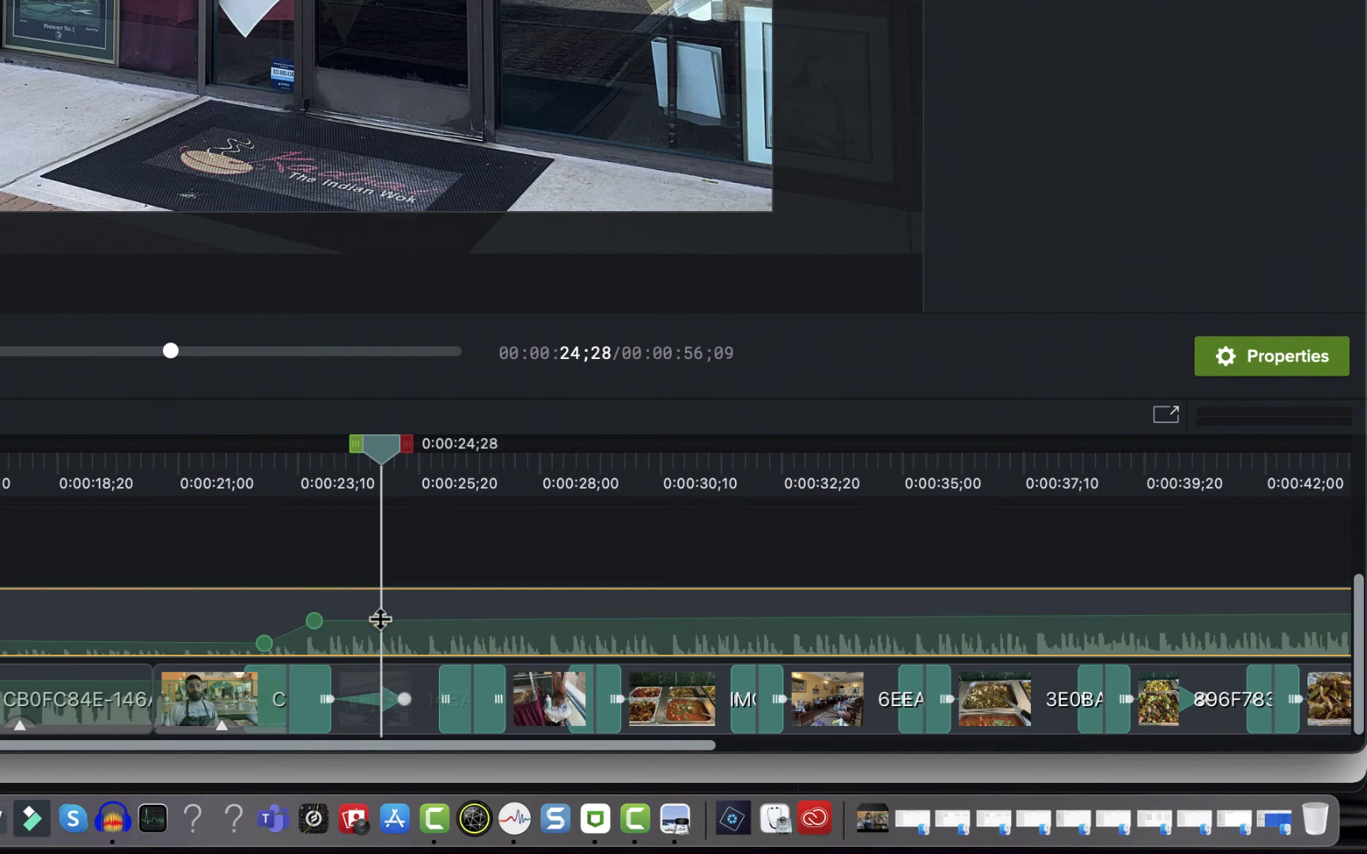
Add Track 2 volume keyframes at the playhead and just after it, lifting the second to 91%
double_click(381, 620)
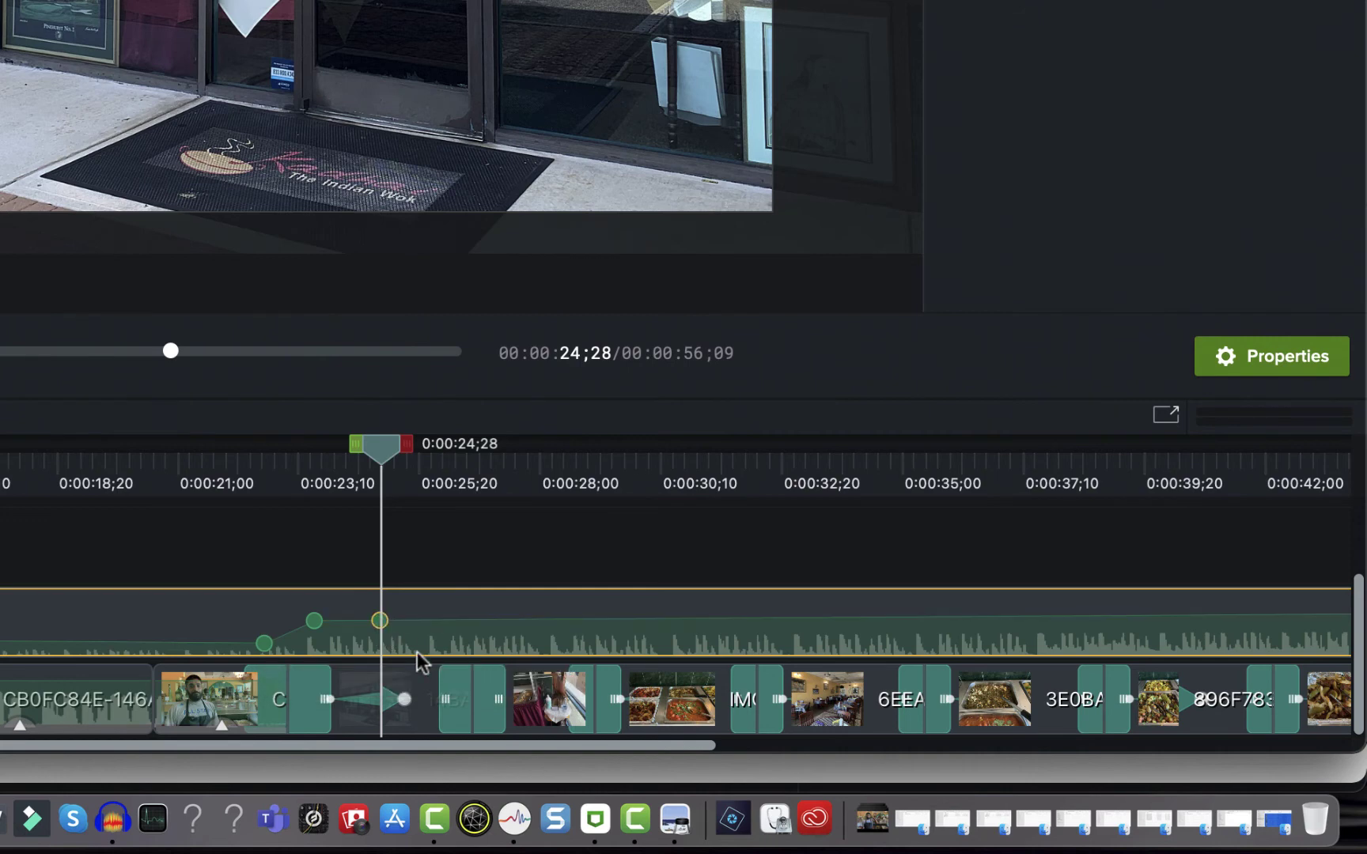
double_click(449, 621)
drag(450, 627, 450, 621)
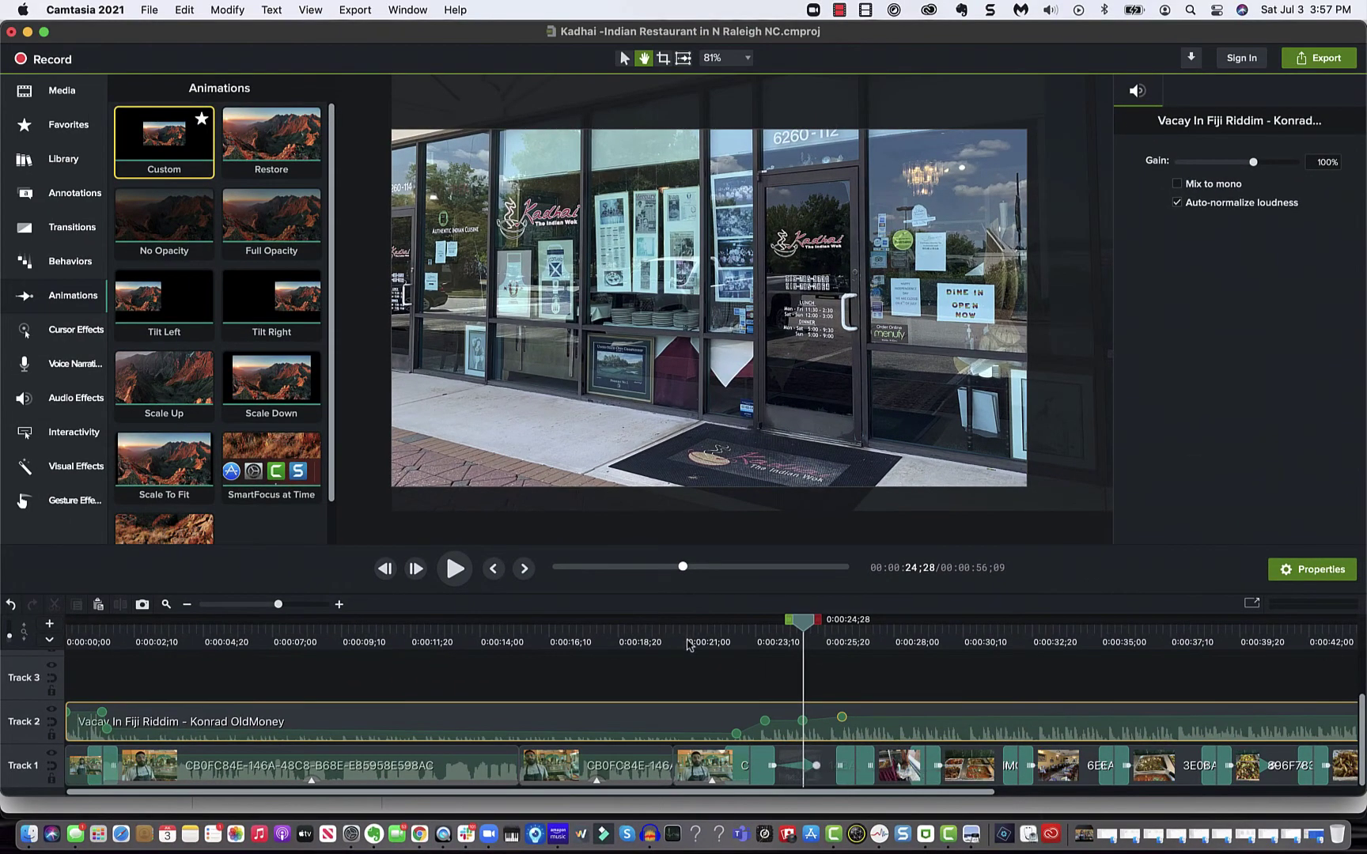
Move the playhead back to 0:00:22;05, just before the music volume rises
click(689, 642)
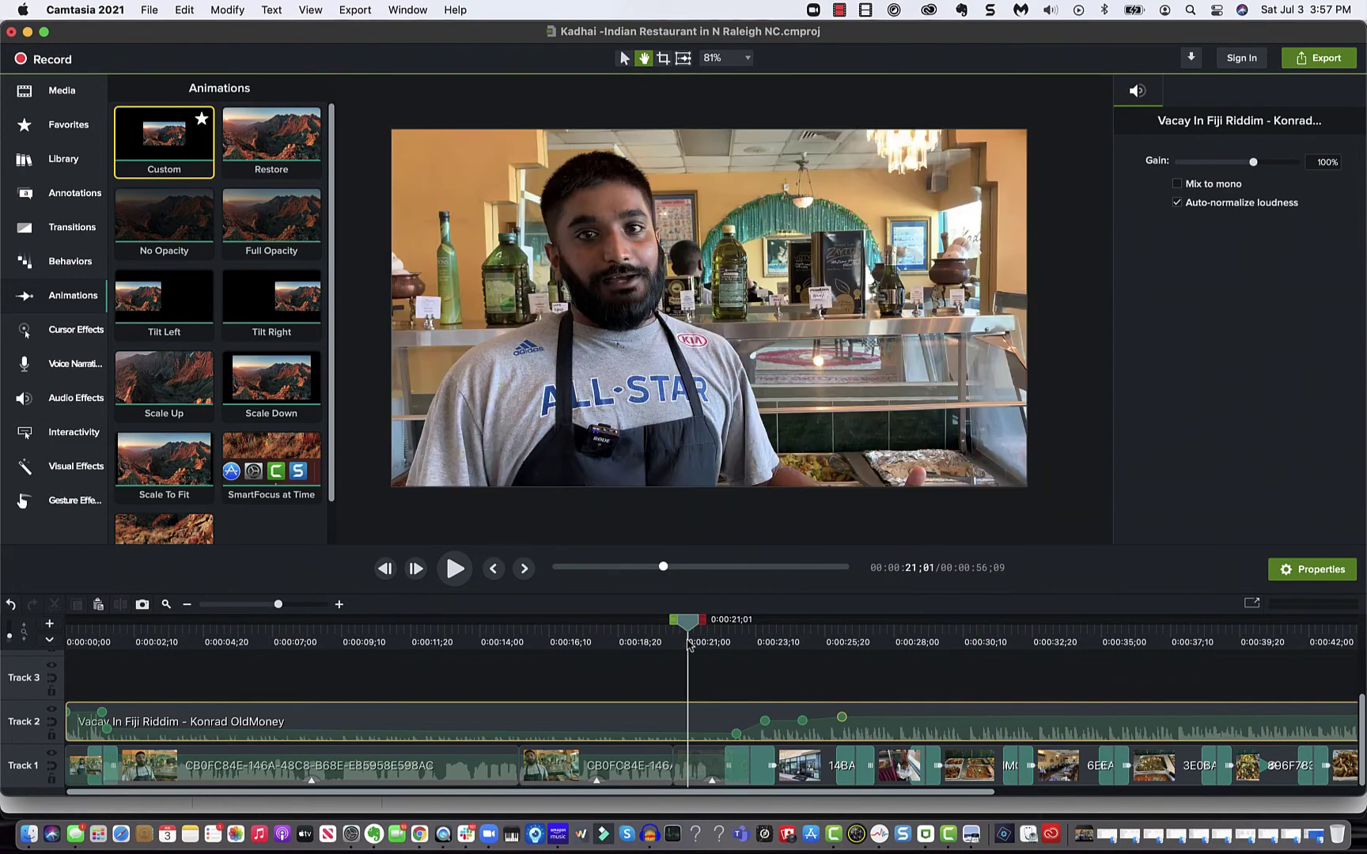
drag(689, 644, 722, 641)
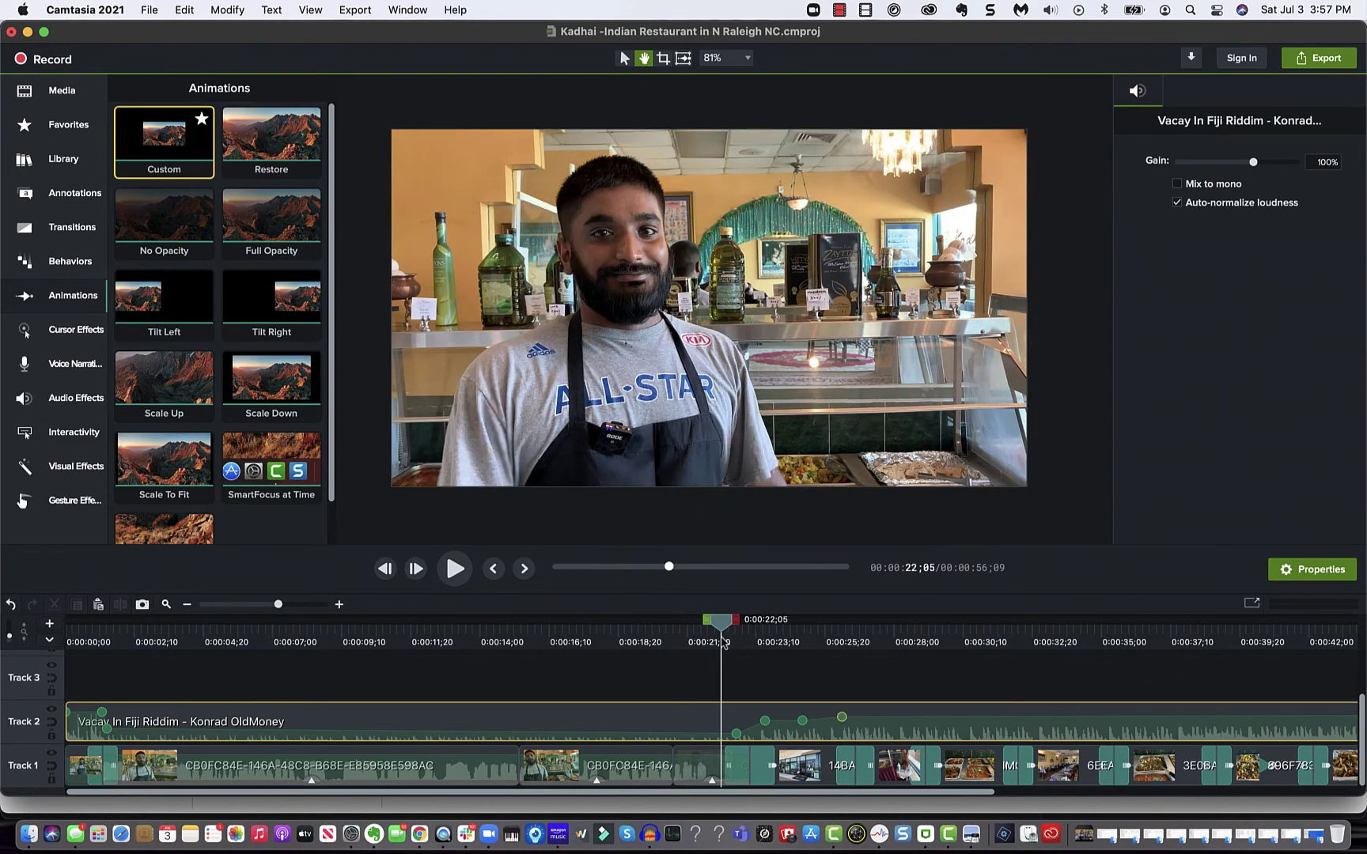